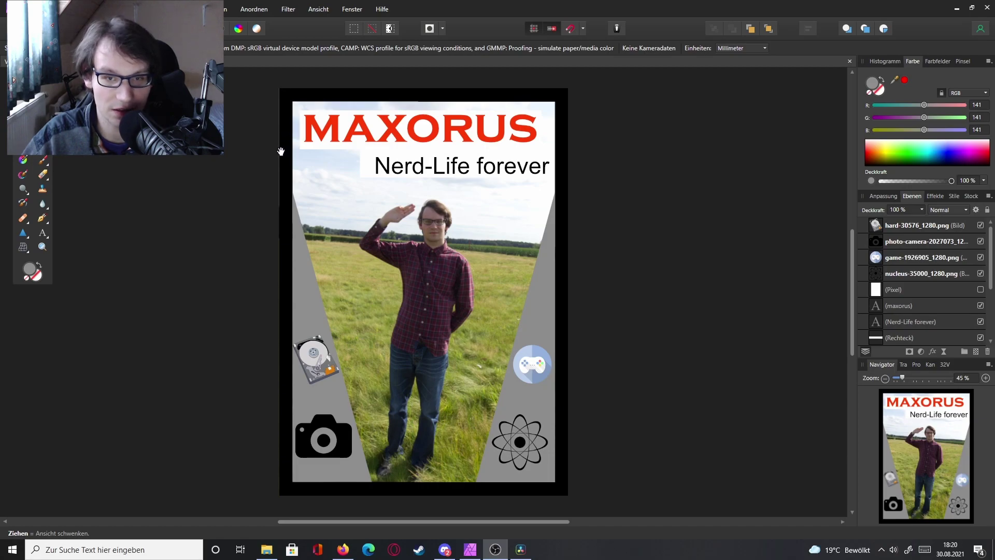
Step: Magnify the poster to 1000 % and examine its black border along the left side up to the upper corner
scroll(279, 435, "up", 1)
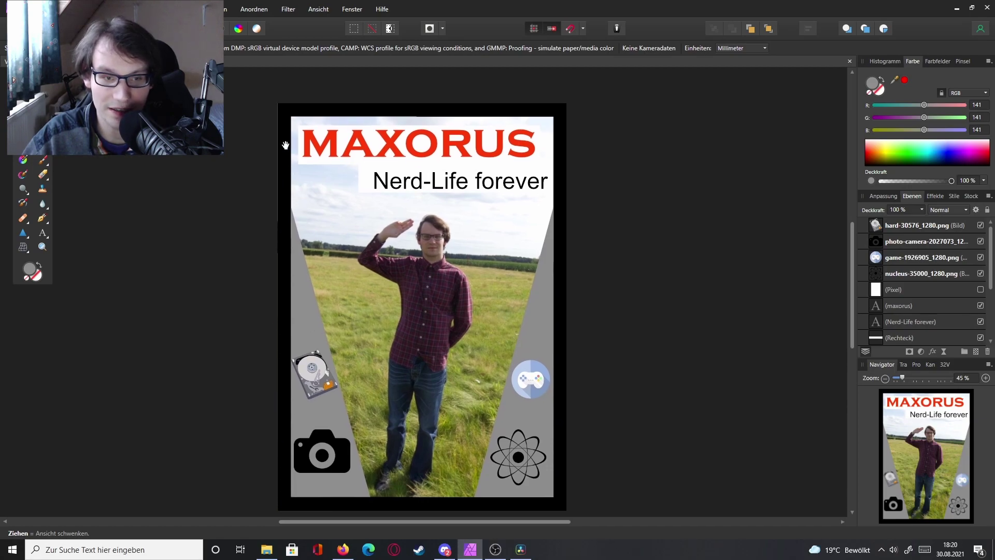
left_click_drag(418, 523, 383, 524)
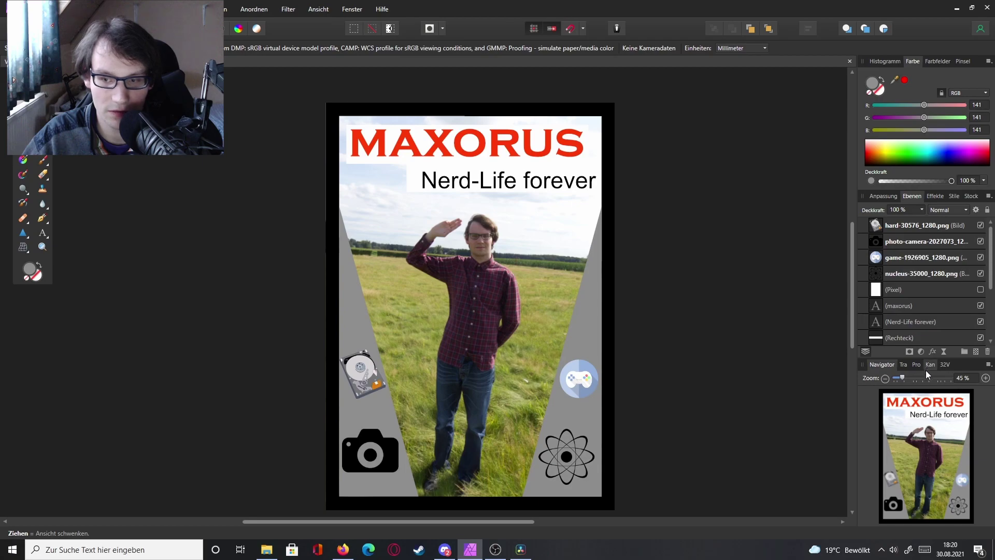
left_click_drag(902, 377, 951, 379)
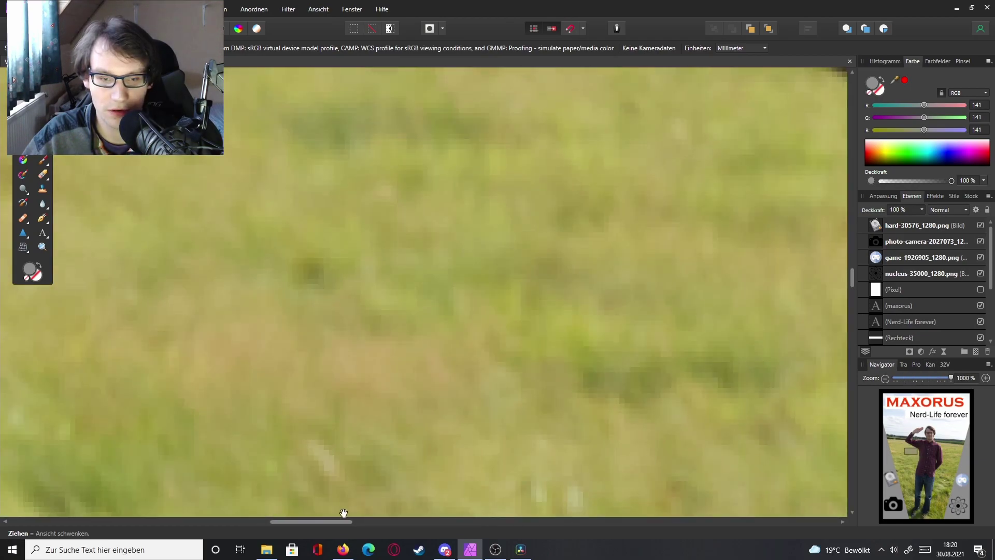
left_click_drag(323, 524, 117, 520)
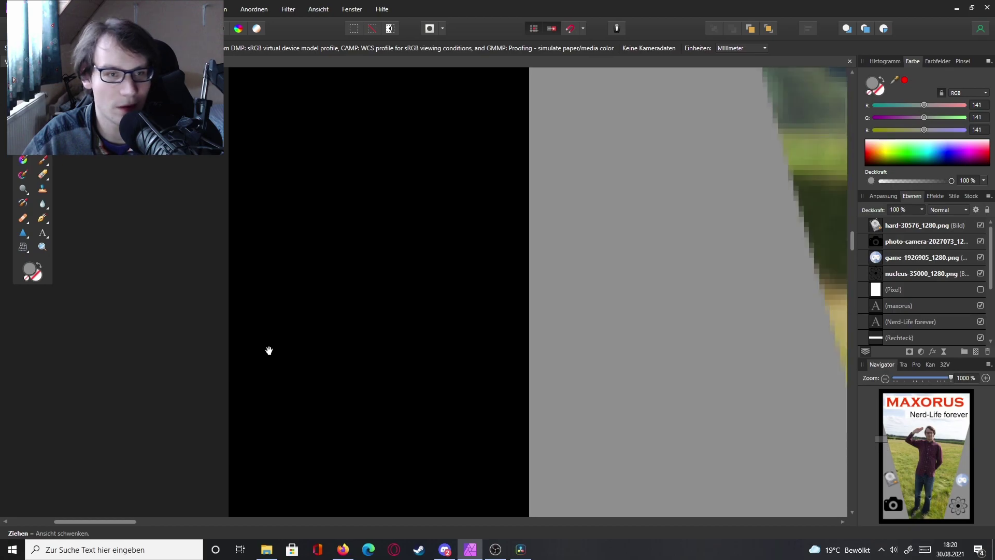
scroll(270, 350, "up", 15)
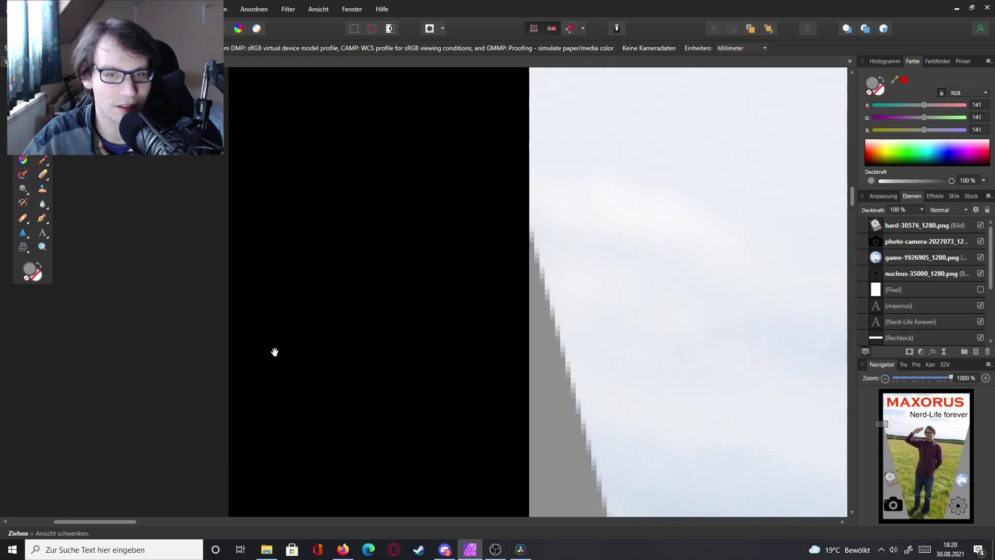
scroll(275, 336, "up", 12)
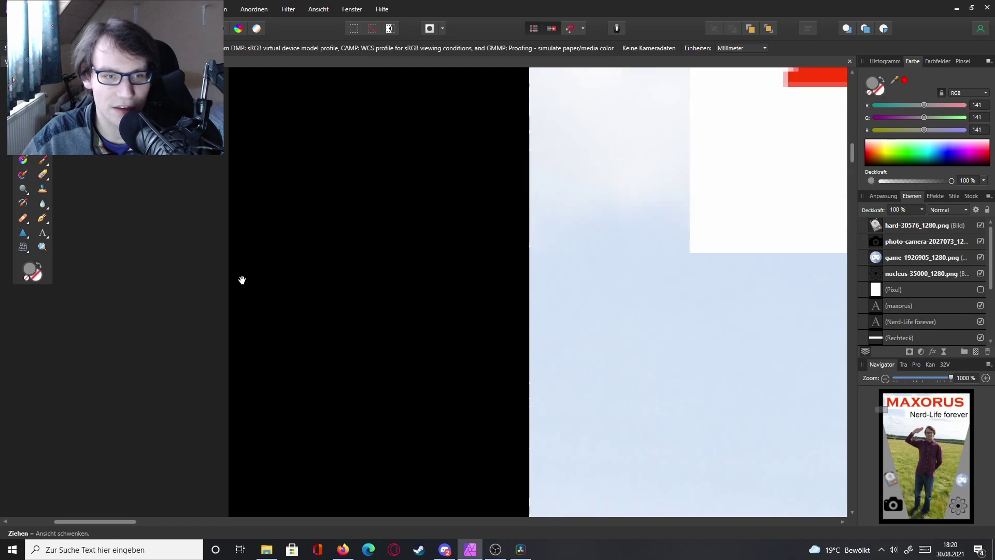
scroll(244, 279, "up", 8)
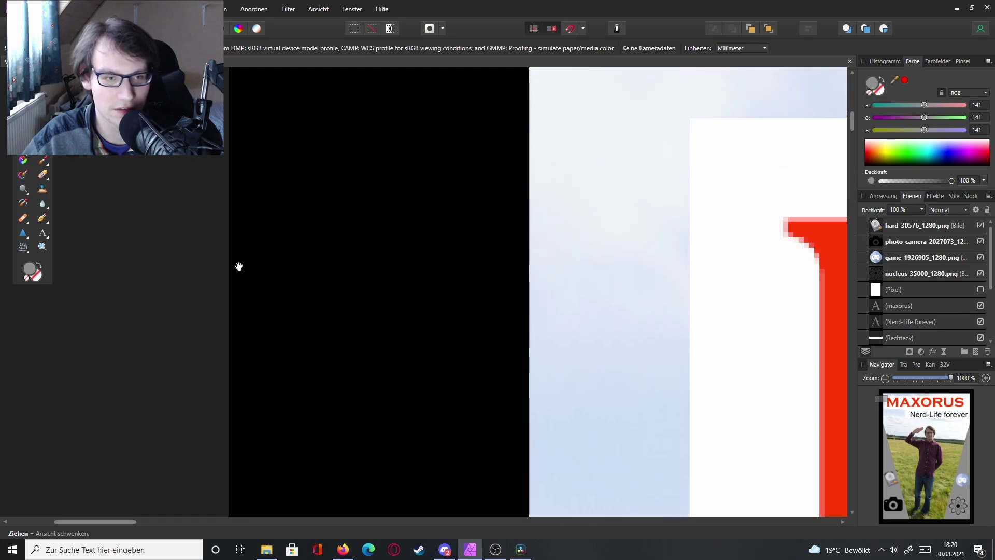
scroll(241, 271, "up", 10)
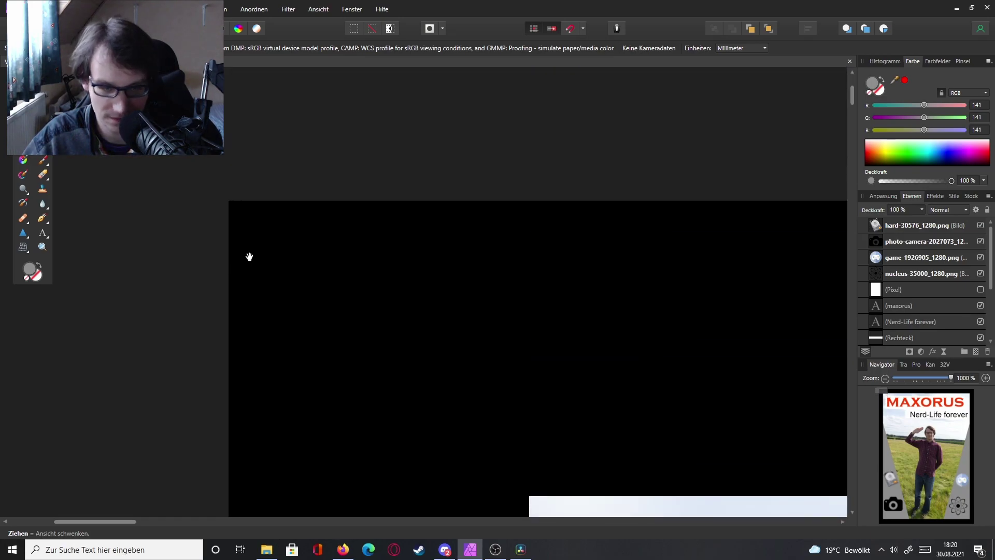
Step: Reduce the magnification and examine the whole poster layout at 25 % and at 50 %
left_click_drag(950, 377, 900, 378)
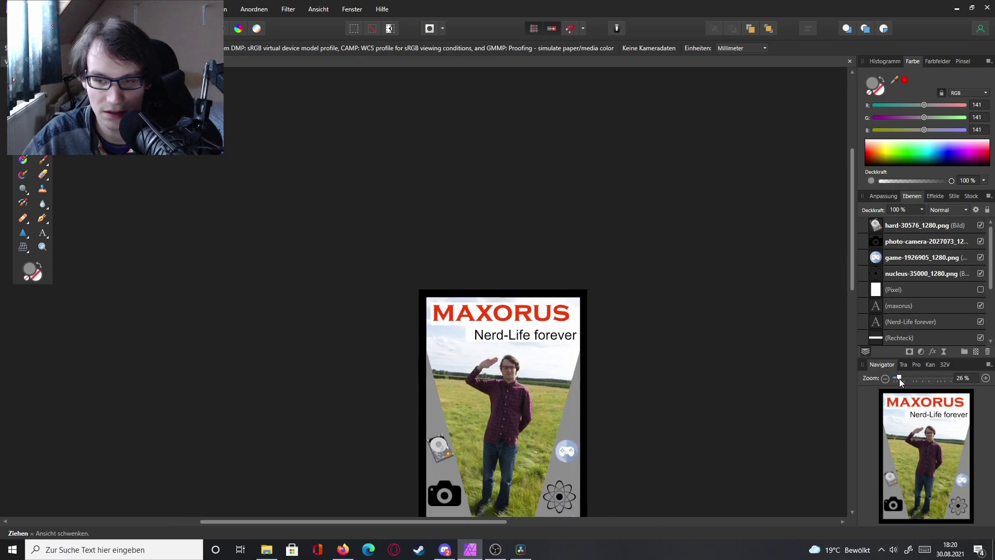
scroll(647, 356, "down", 3)
left_click_drag(900, 378, 904, 379)
scroll(678, 296, "down", 2)
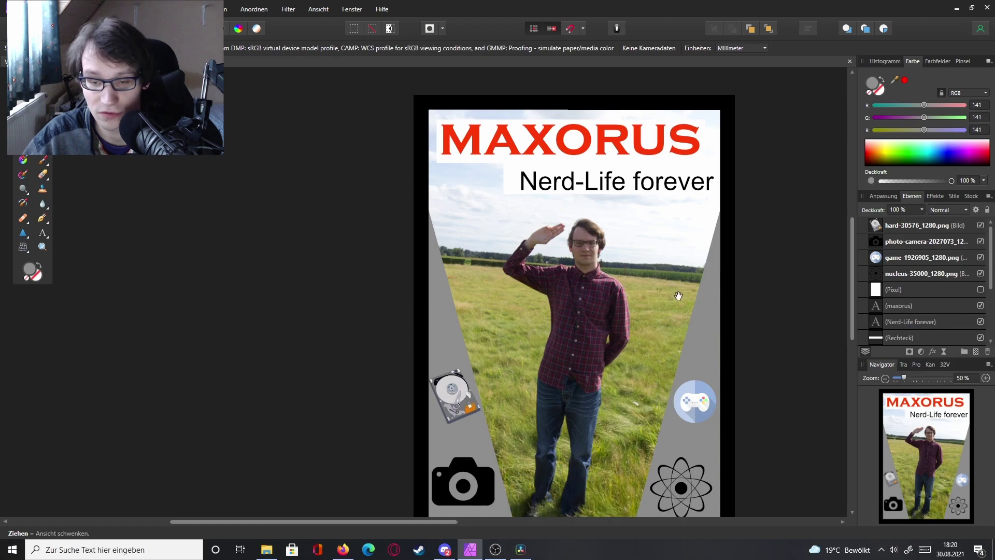
scroll(732, 316, "down", 2)
left_click(885, 378)
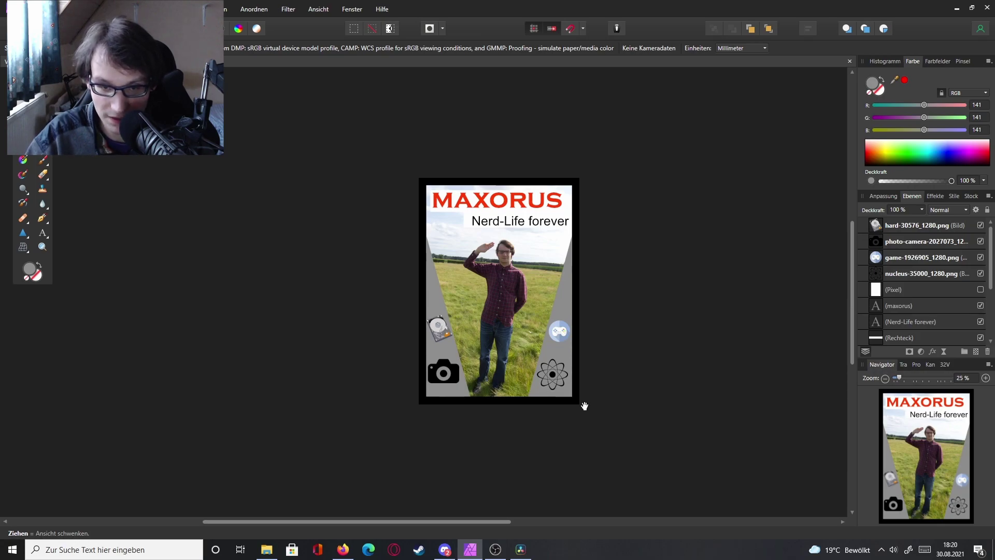
left_click(986, 378)
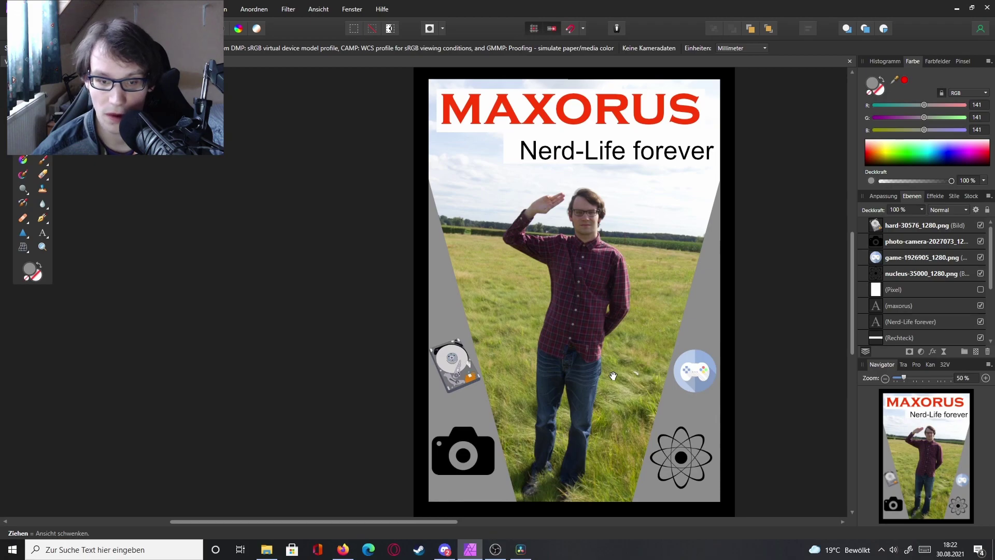
scroll(613, 375, "up", 1)
scroll(613, 376, "down", 2)
scroll(613, 376, "up", 2)
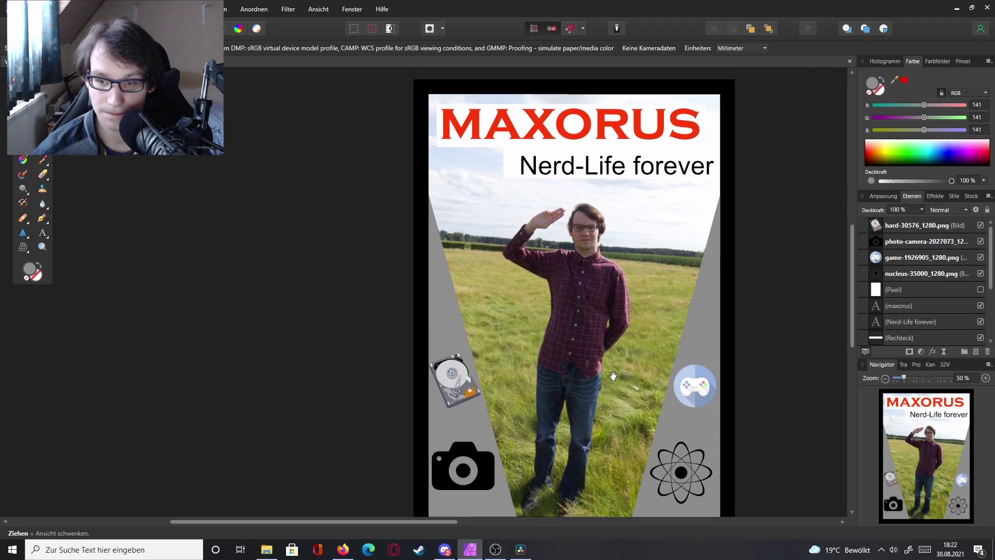
scroll(613, 376, "down", 1)
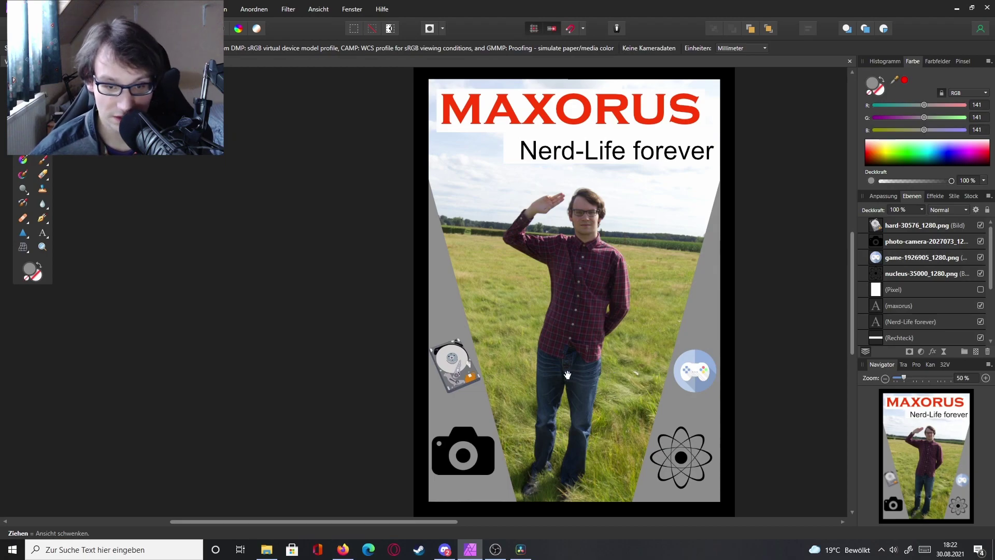
Step: Switch to DaVinci Resolve, open the Intro project's Edit page and place the playhead at the start of the timeline
mouse_move(526, 554)
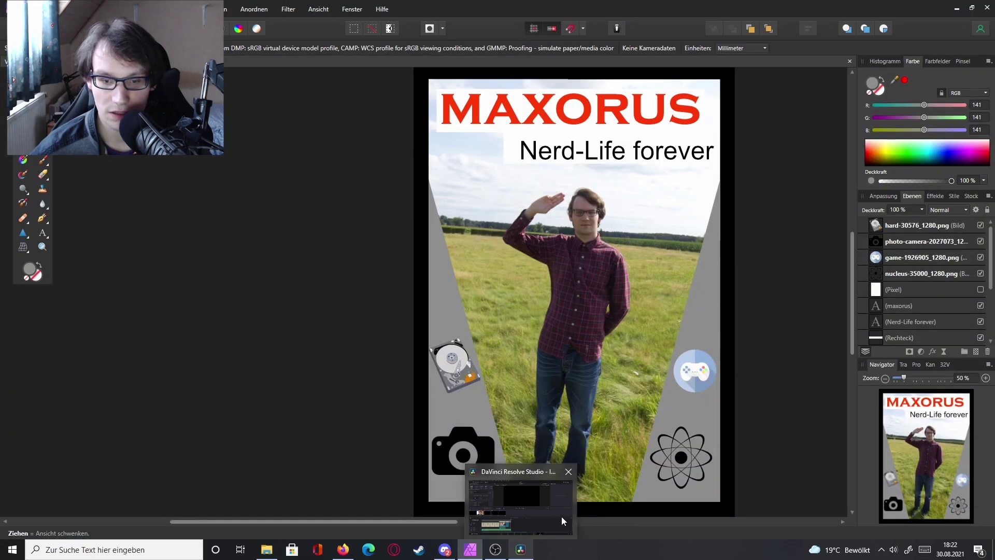
left_click(561, 516)
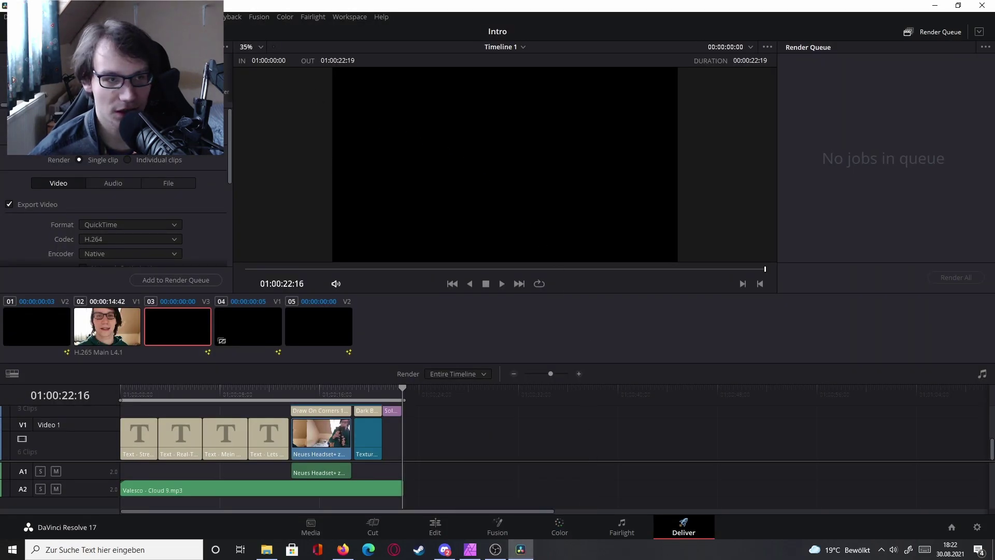
left_click(430, 528)
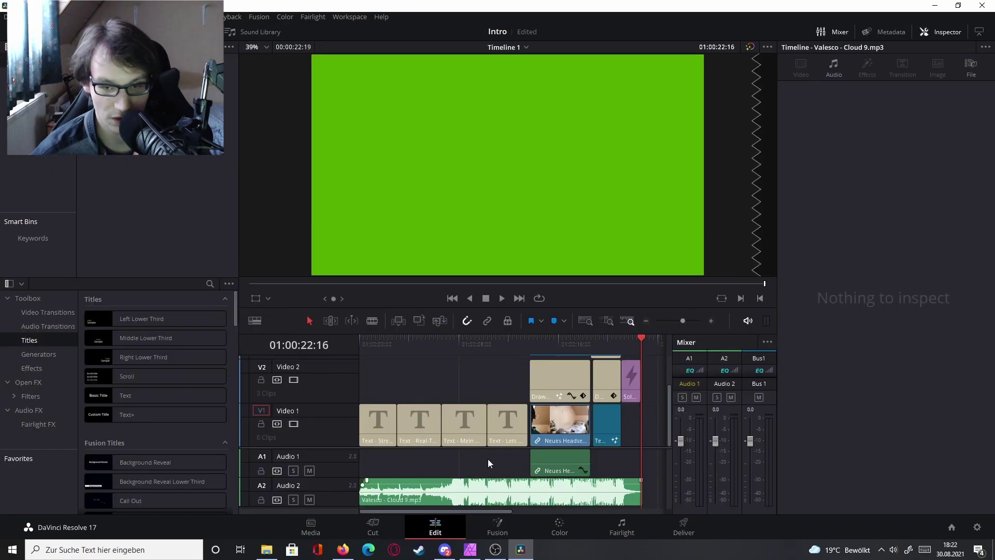
left_click(642, 337)
left_click_drag(642, 336, 341, 382)
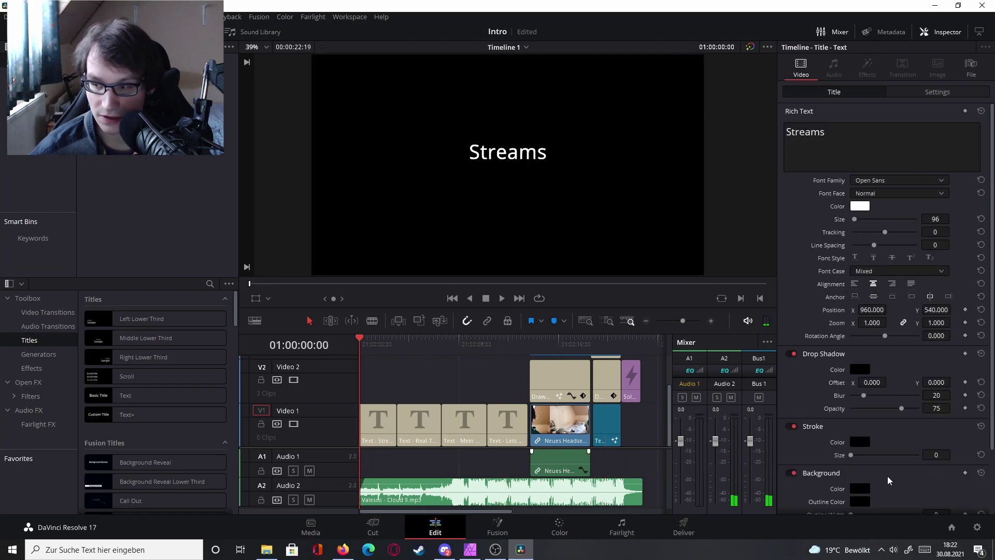
Step: Check the headphone volume and play the Intro timeline from start to end
left_click(898, 553)
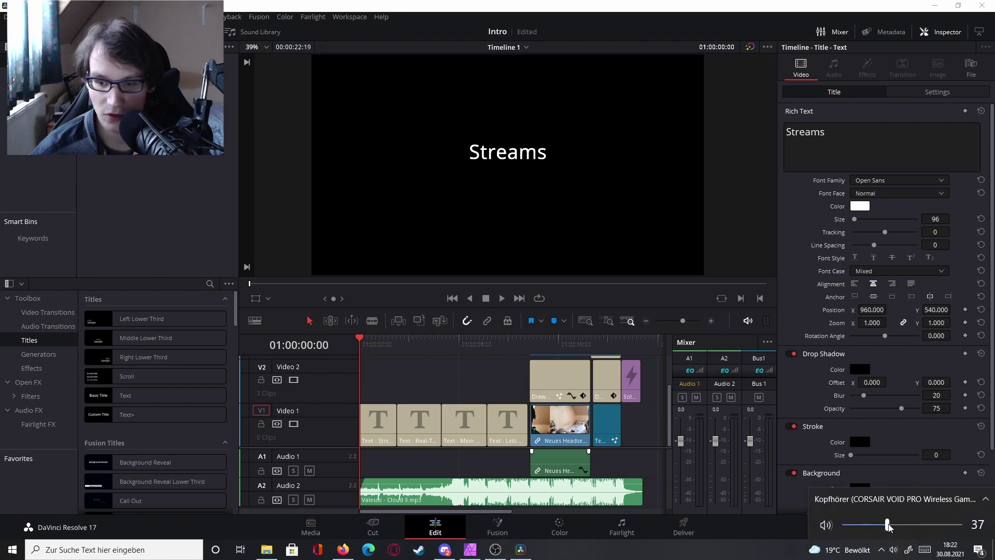
left_click(573, 306)
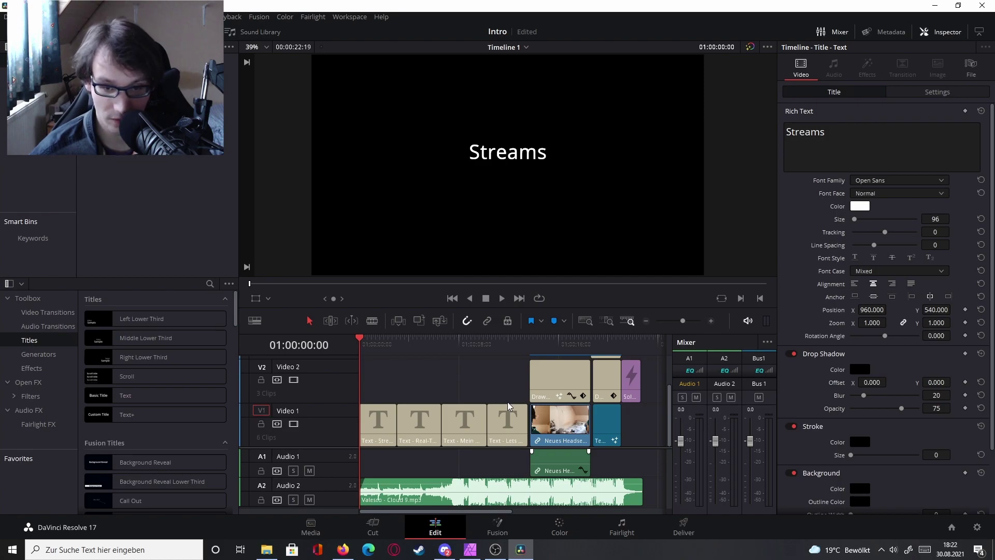
left_click(501, 298)
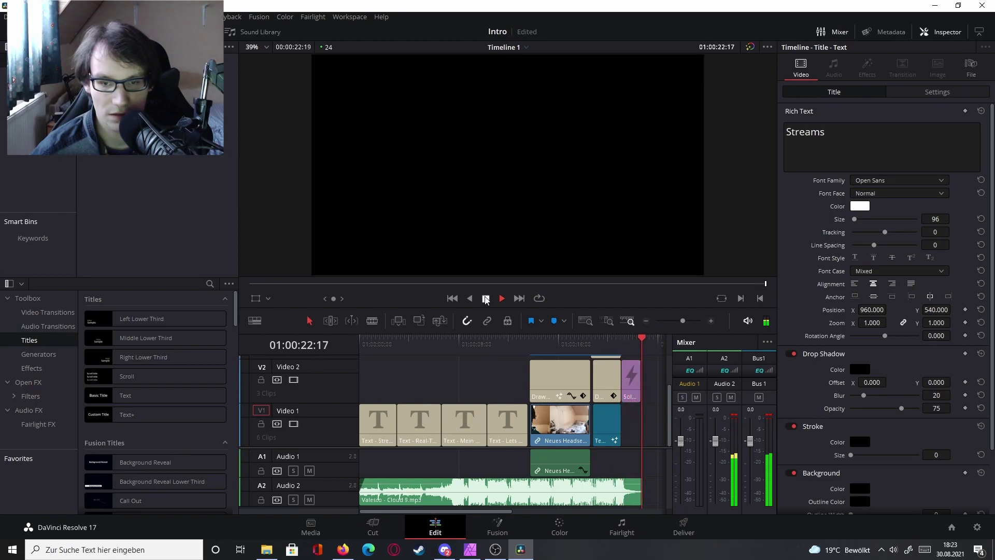
Step: Scrub back to the Vlogs section and inspect the settings of the "Mein Weg zum Physiker" and "Streams" titles
mouse_move(641, 343)
left_mouse_down()
mouse_move(539, 348)
mouse_move(545, 340)
left_mouse_up()
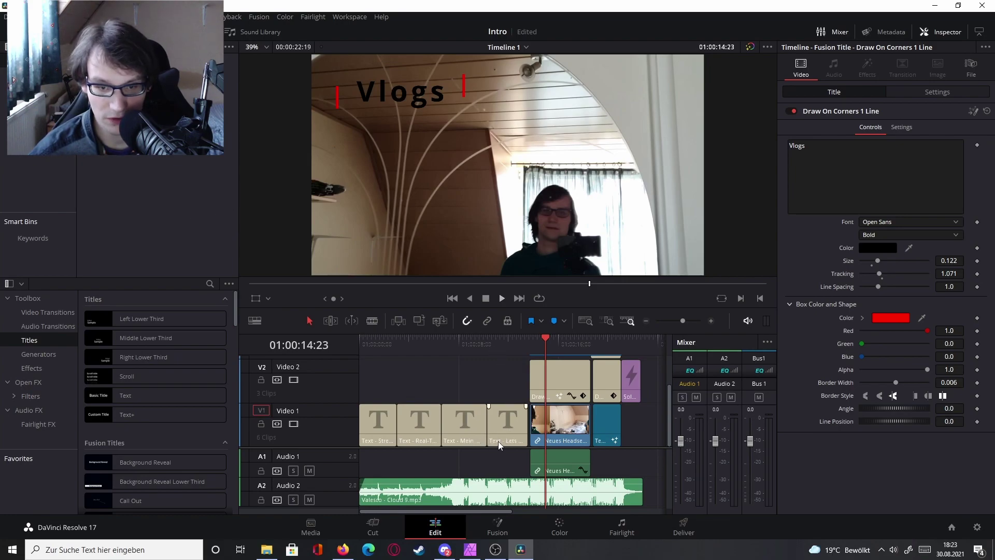
left_click(473, 442)
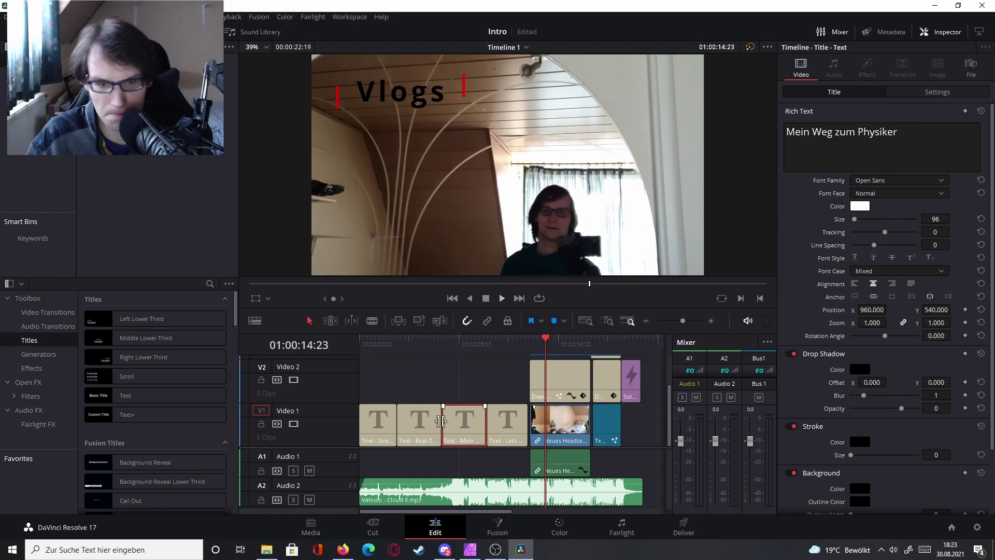
left_click(376, 434)
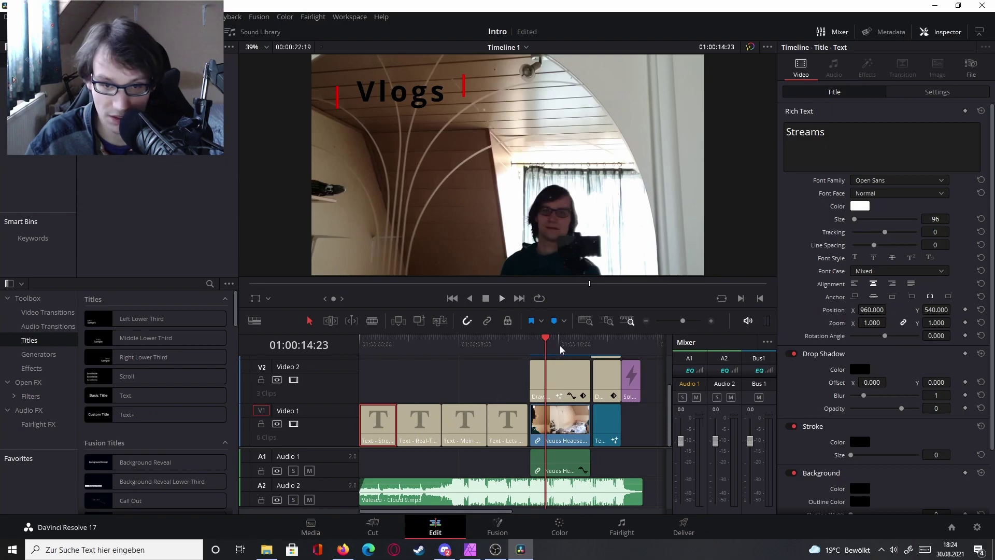
Step: Return the playhead to the timeline start and scrub through the opening "Streams" title
left_click(542, 342)
left_click_drag(526, 344, 364, 356)
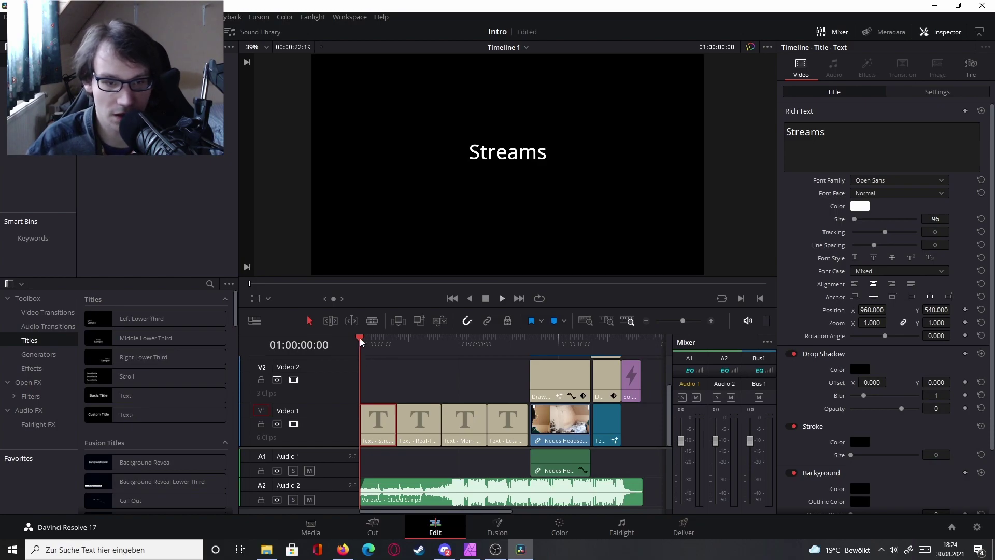
left_click_drag(359, 340, 337, 343)
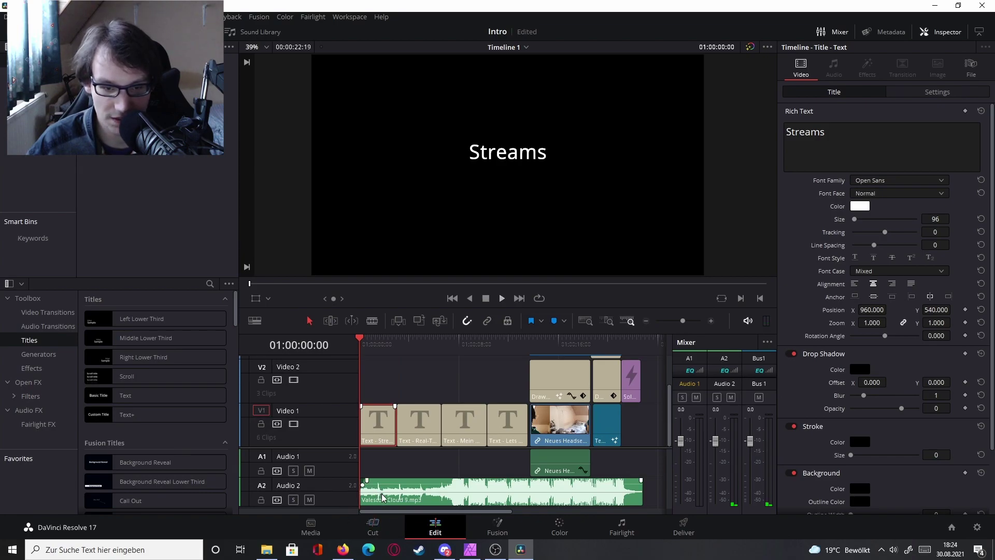
mouse_move(363, 342)
left_mouse_down()
mouse_move(622, 343)
mouse_move(387, 363)
mouse_move(382, 346)
left_mouse_up()
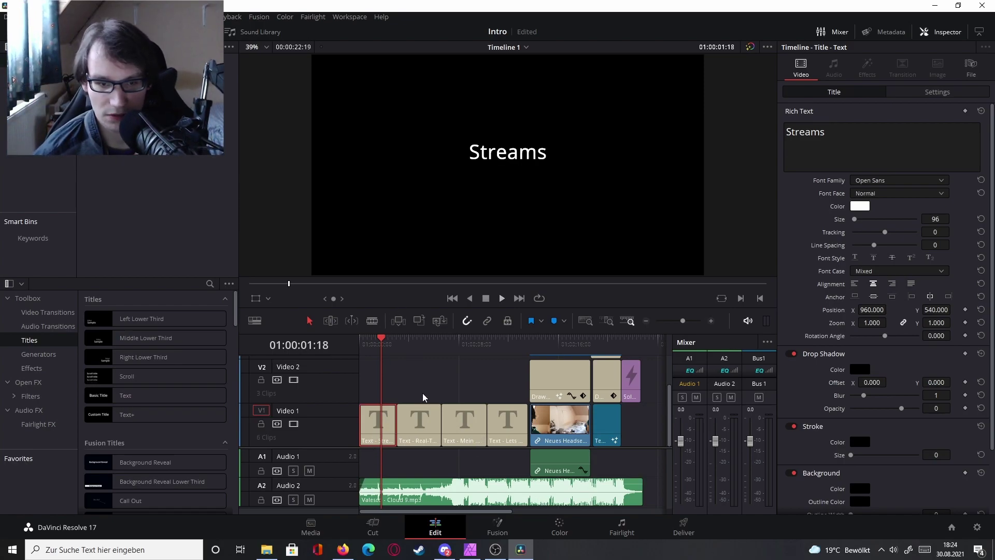
Step: Preview the "Real-Talk" title and inspect the settings of the "Real-Talk", "Mein Weg zum Physiker" and "Lets plays" titles
left_click(421, 425)
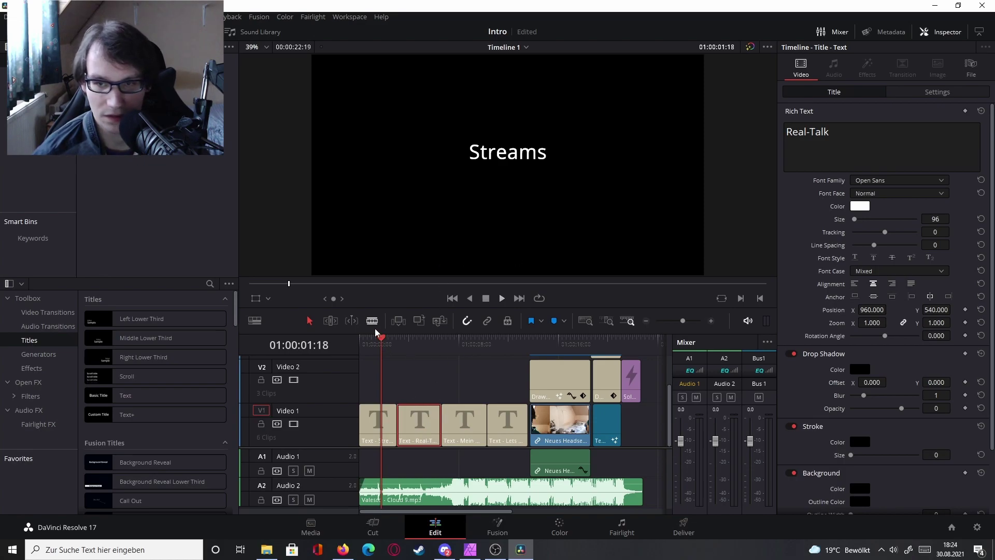
left_click_drag(382, 338, 430, 352)
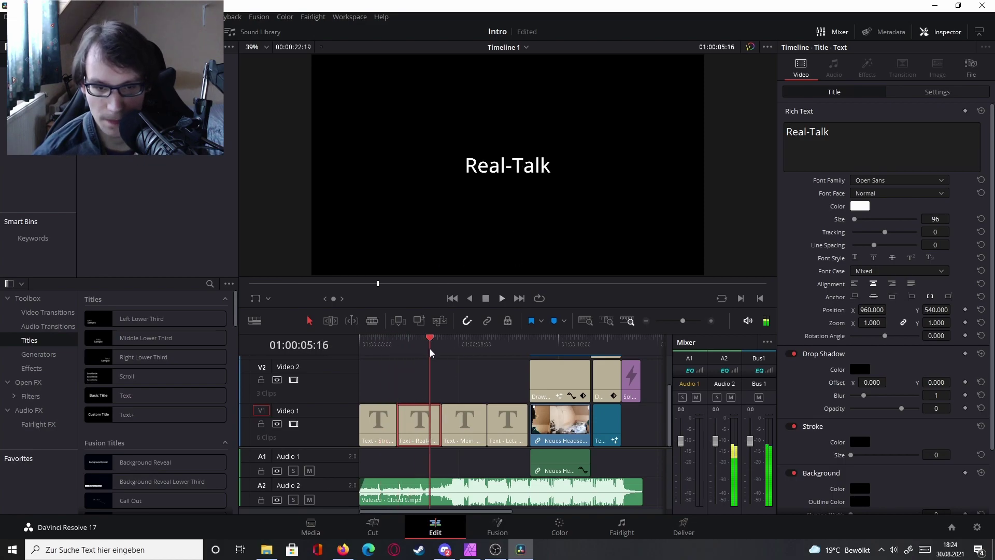
left_click(473, 430)
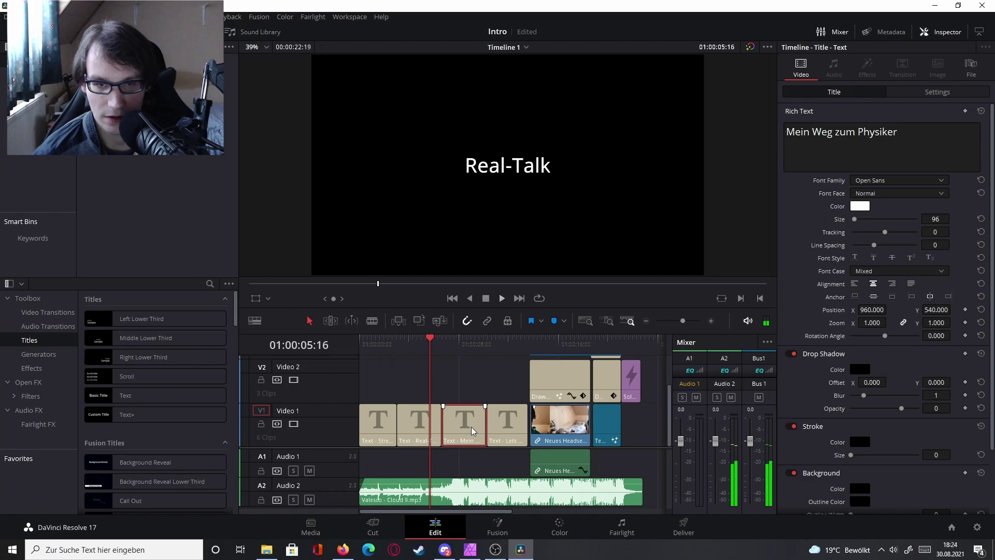
left_click(509, 434)
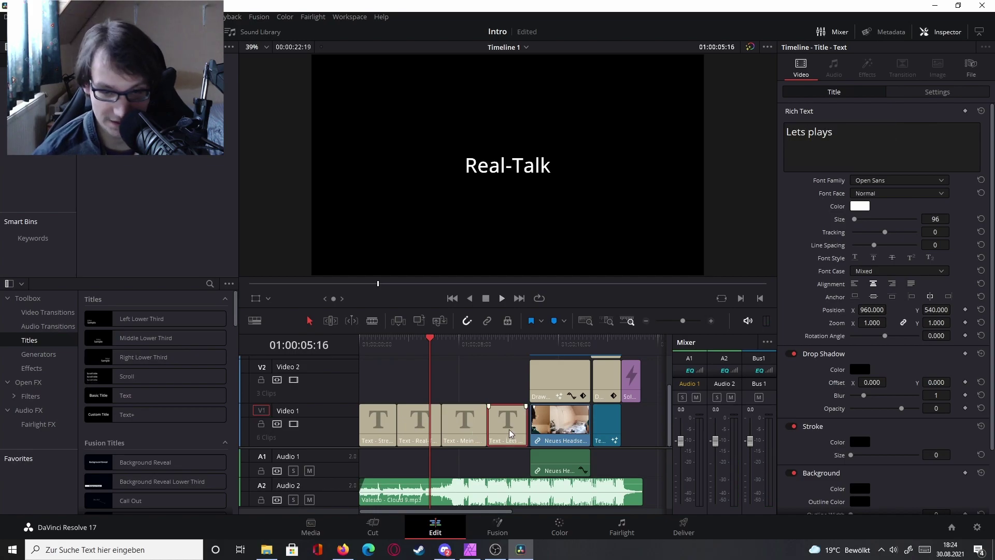
Step: Inspect the Vlogs clip's video and audio settings and play the timeline from that clip into the closing title
left_click(568, 437)
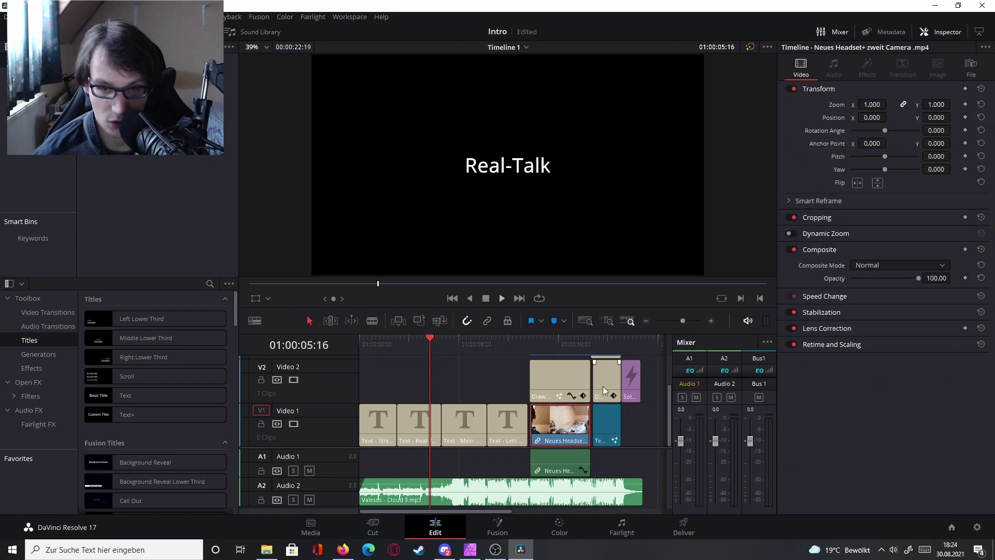
left_click(568, 461)
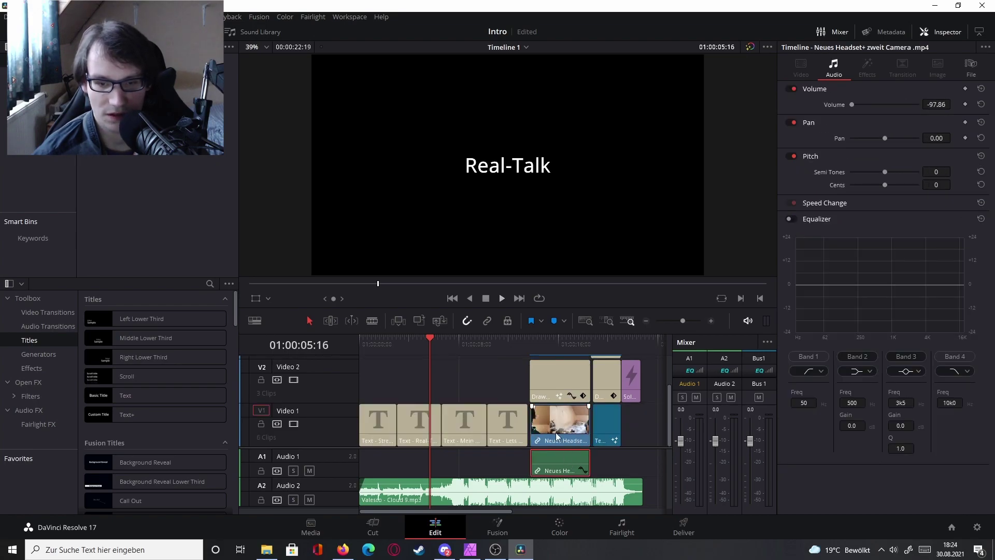
left_click_drag(434, 344, 531, 347)
left_click(500, 300)
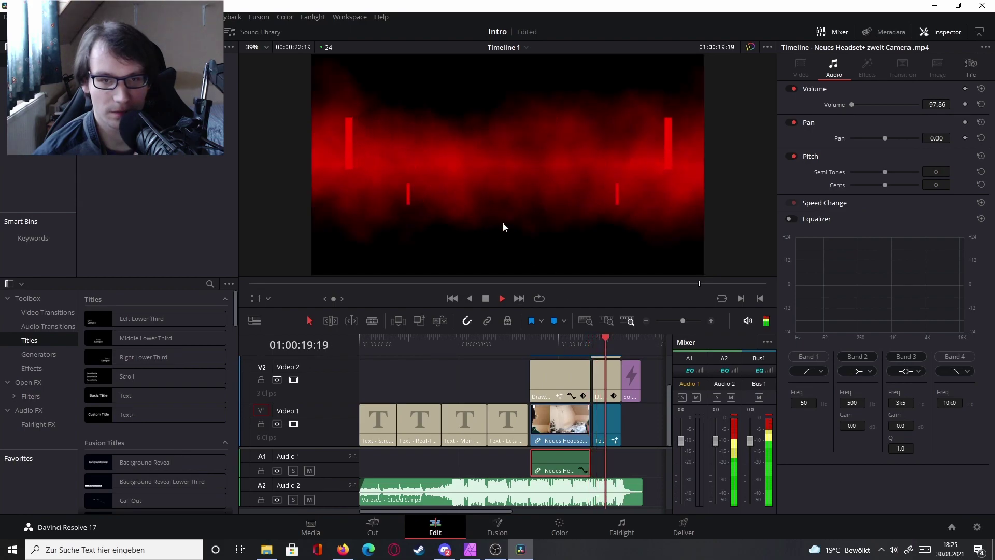
left_click(486, 298)
Step: Review the start of the red smoke section and return the playhead to the beginning of the timeline
left_click_drag(632, 342, 594, 341)
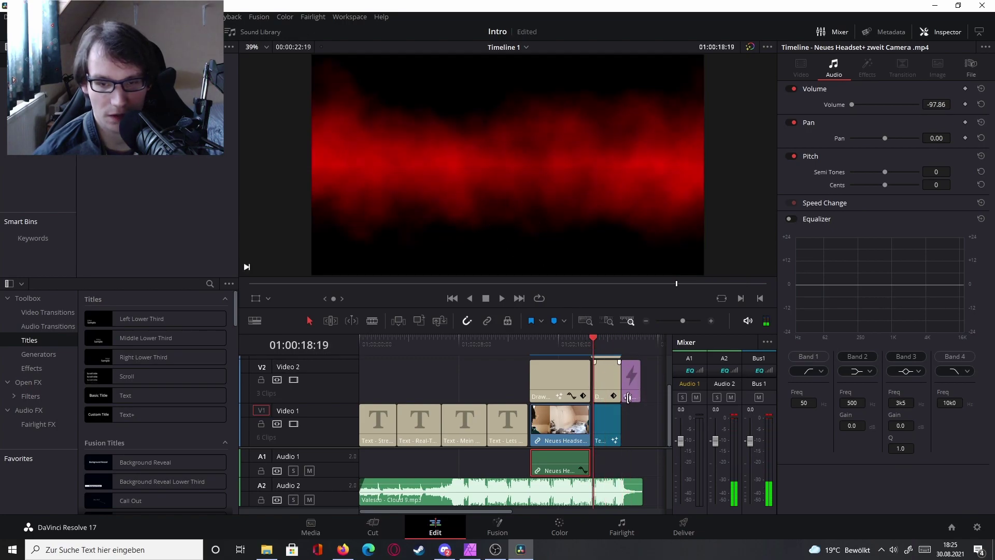
left_click_drag(591, 343, 398, 342)
key("Home")
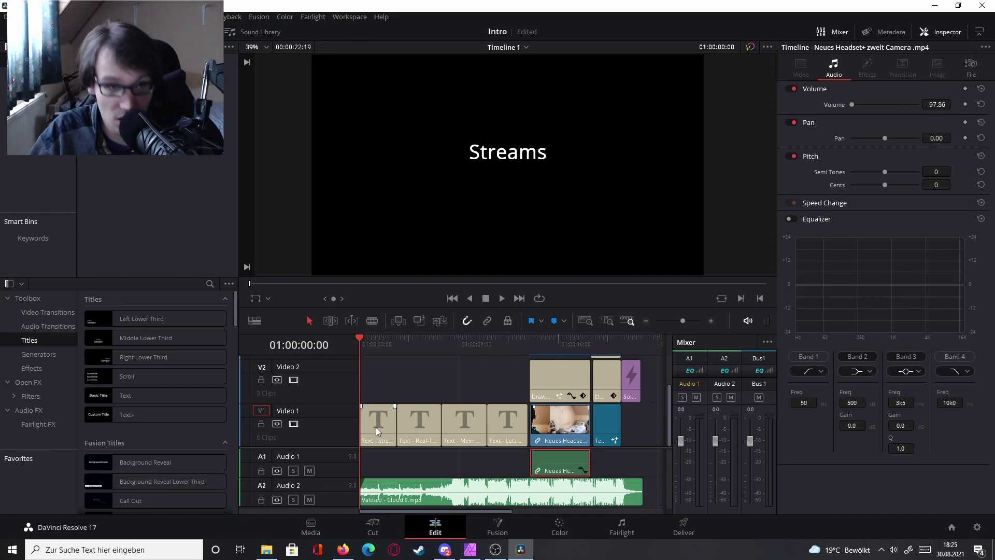
Step: Switch to Firefox with the Maxorus YouTube channel page
left_click(343, 549)
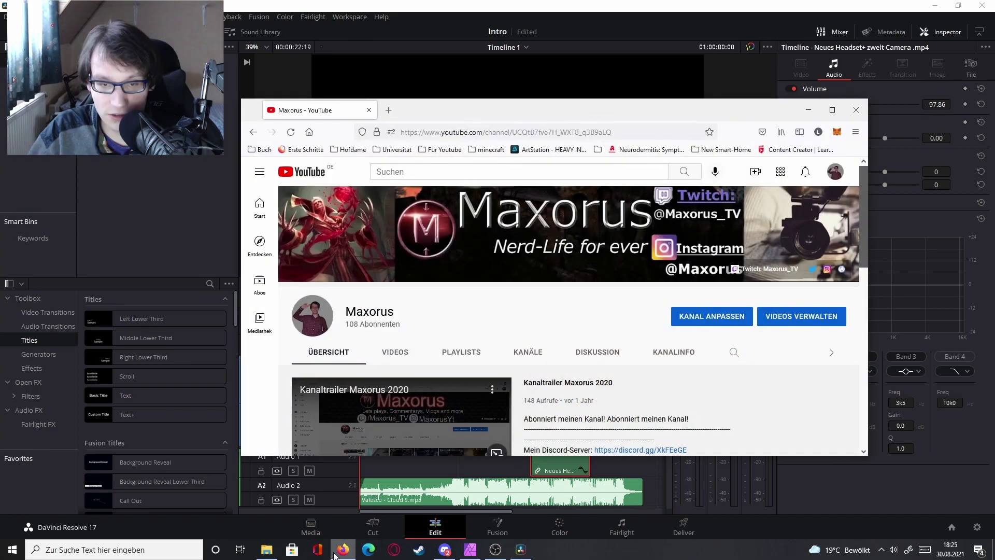